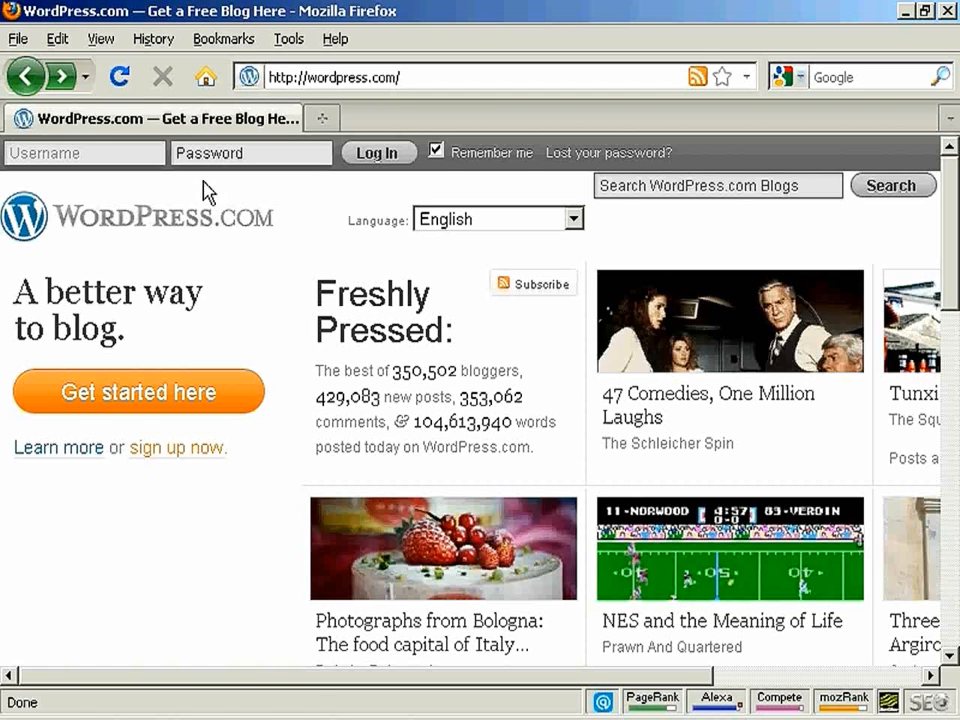
- Open the WordPress.com sign-up form and enter newvideo4you as the blog address
click(150, 398)
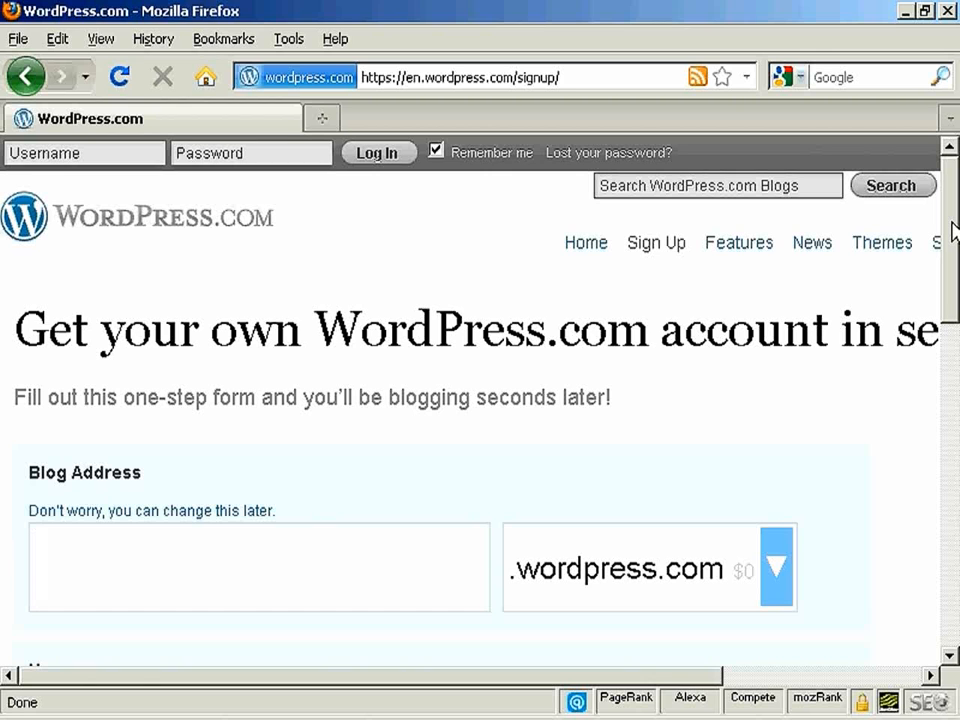
drag(955, 232, 955, 252)
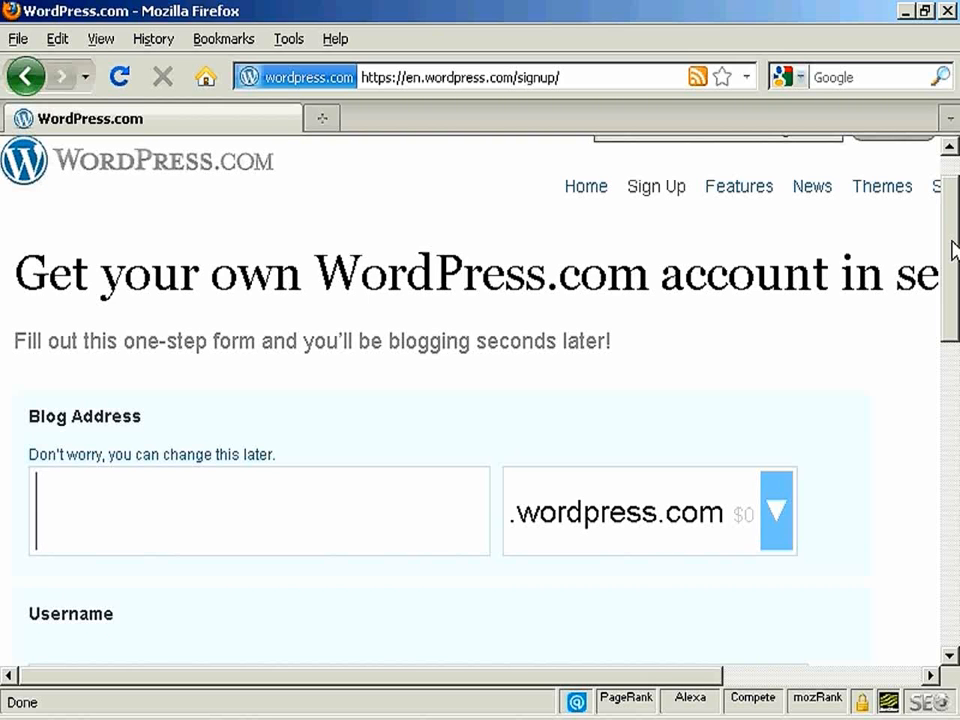
text(new)
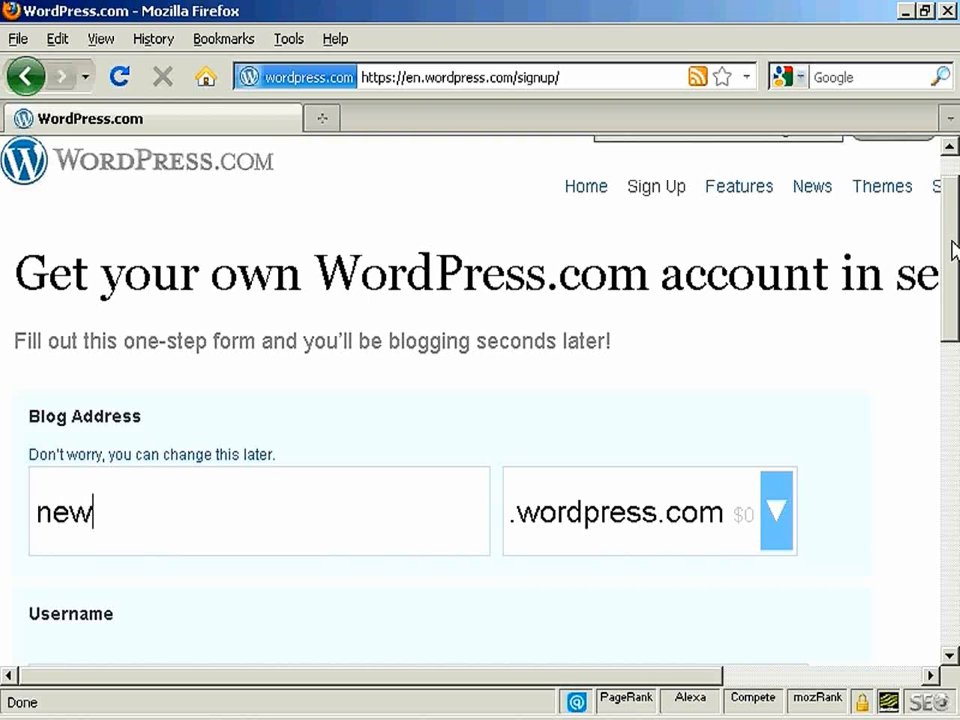
text(video)
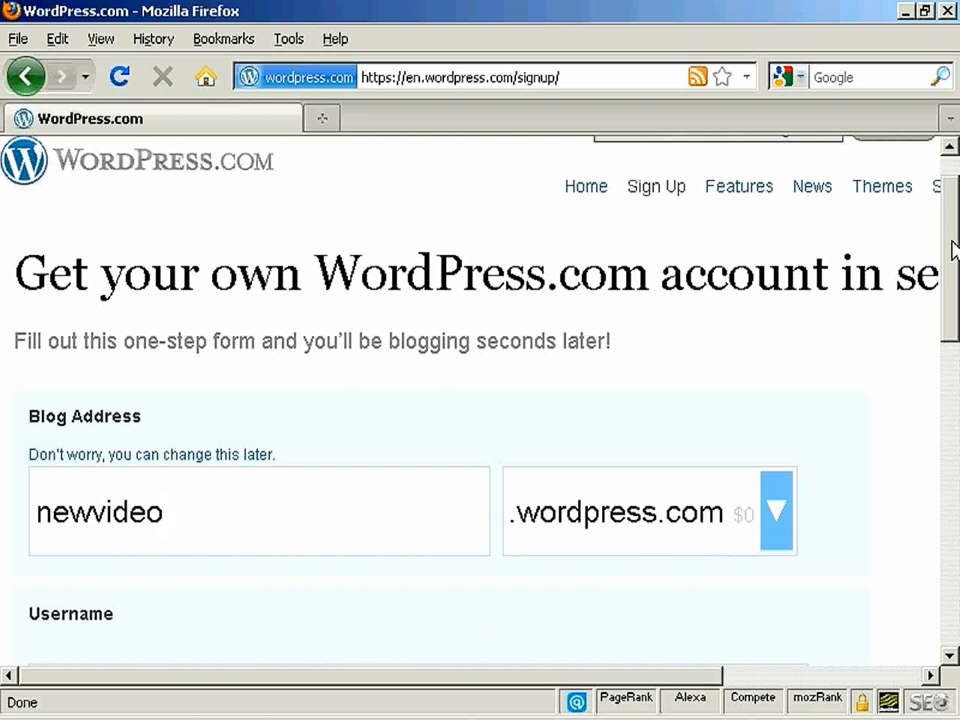
text(4you)
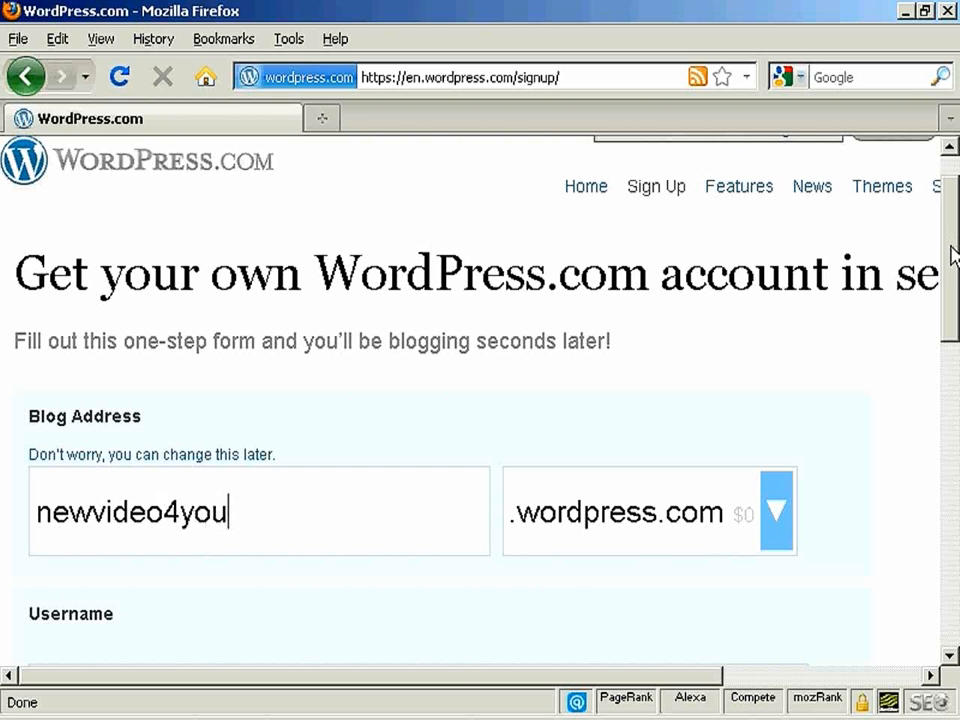
scroll(957, 288, down, 1)
scroll(957, 288, down, 1)
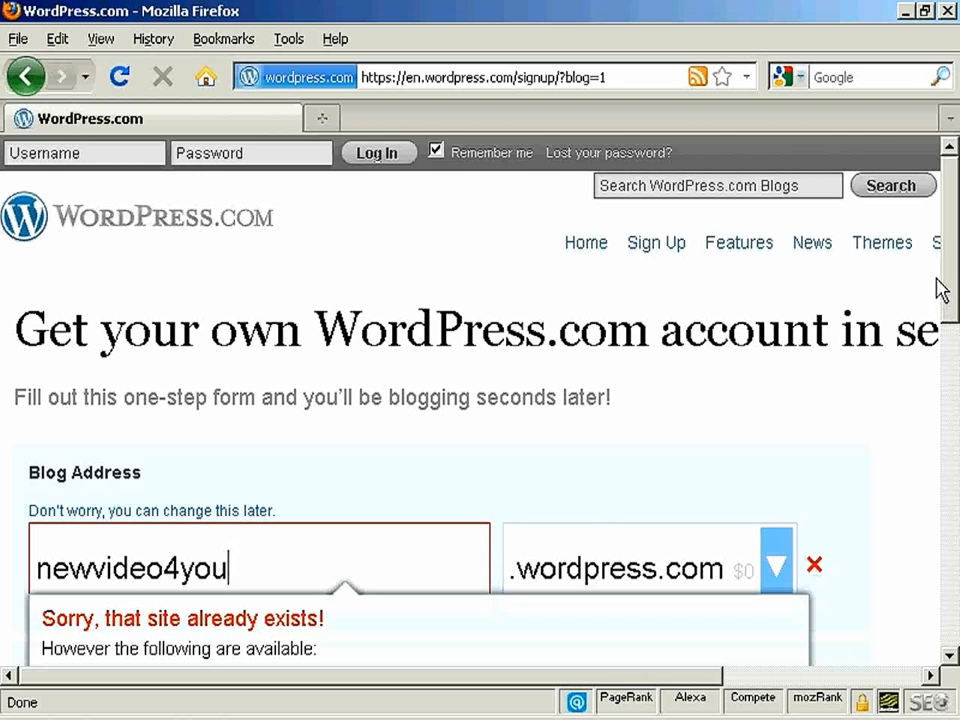
- Change the blog address to newvideo4me on the free wordpress.com domain and set the username to newvideo4me
scroll(955, 262, down, 4)
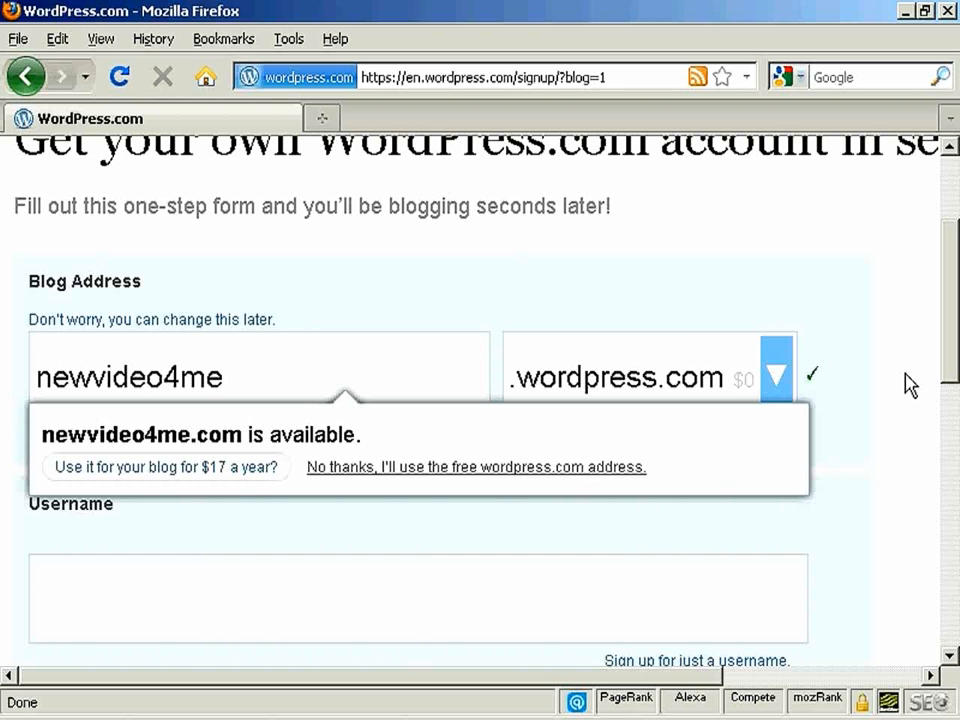
click(544, 474)
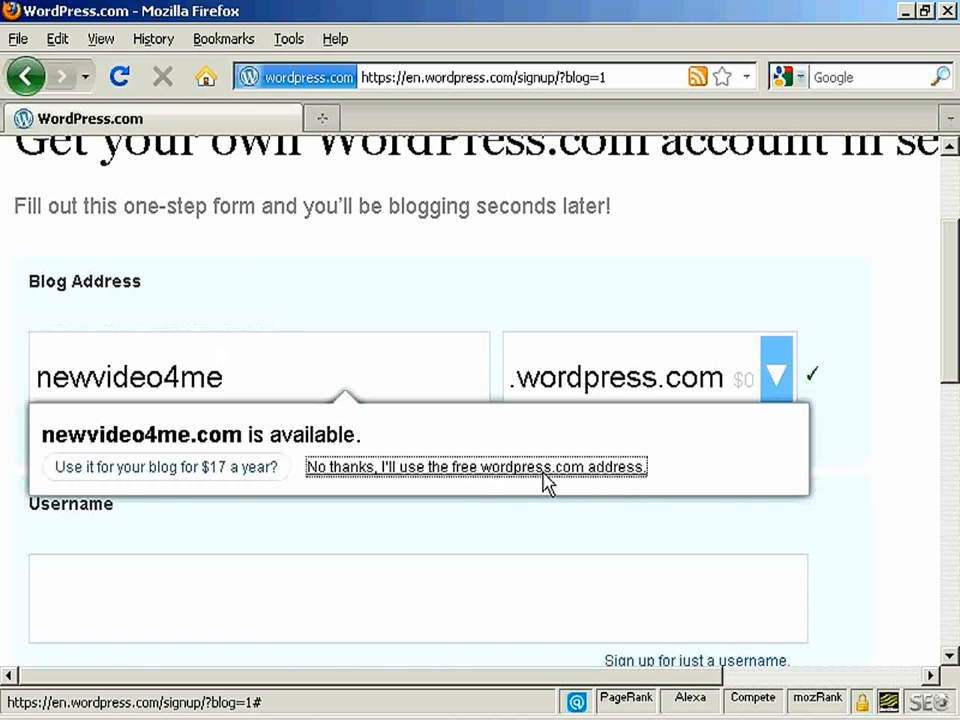
drag(949, 321, 949, 359)
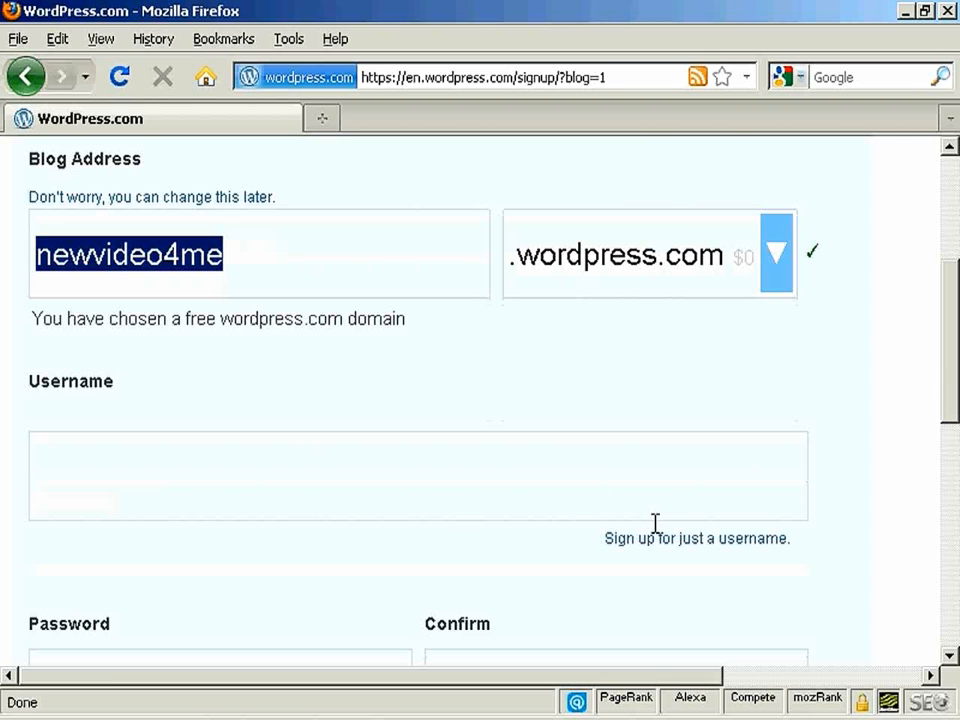
click(42, 478)
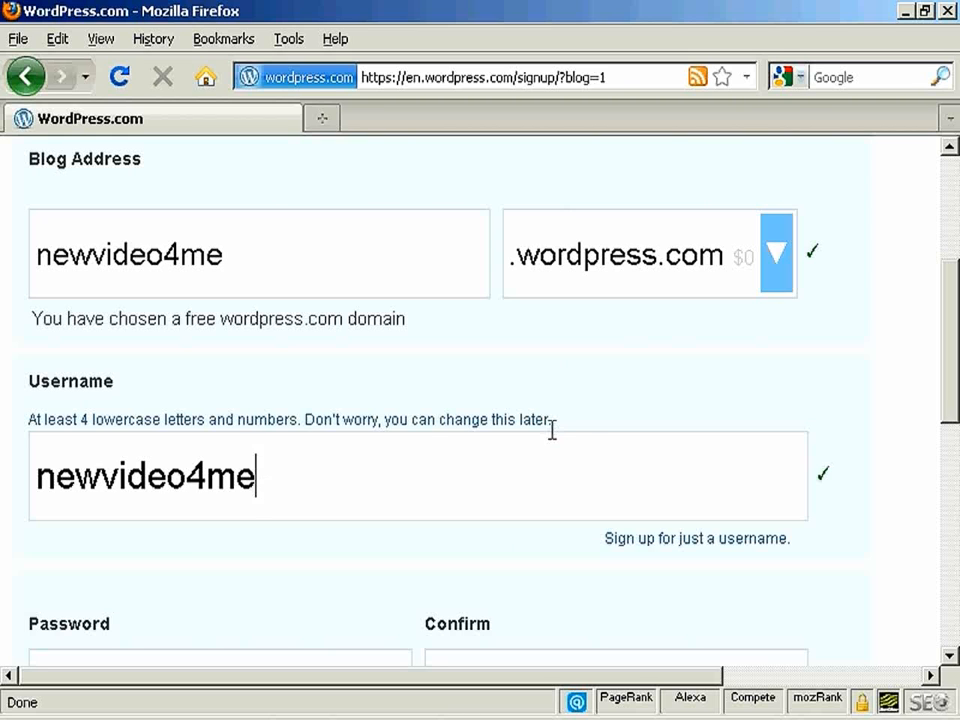
- Enter the account password and repeat it in the confirmation field
drag(950, 303, 950, 395)
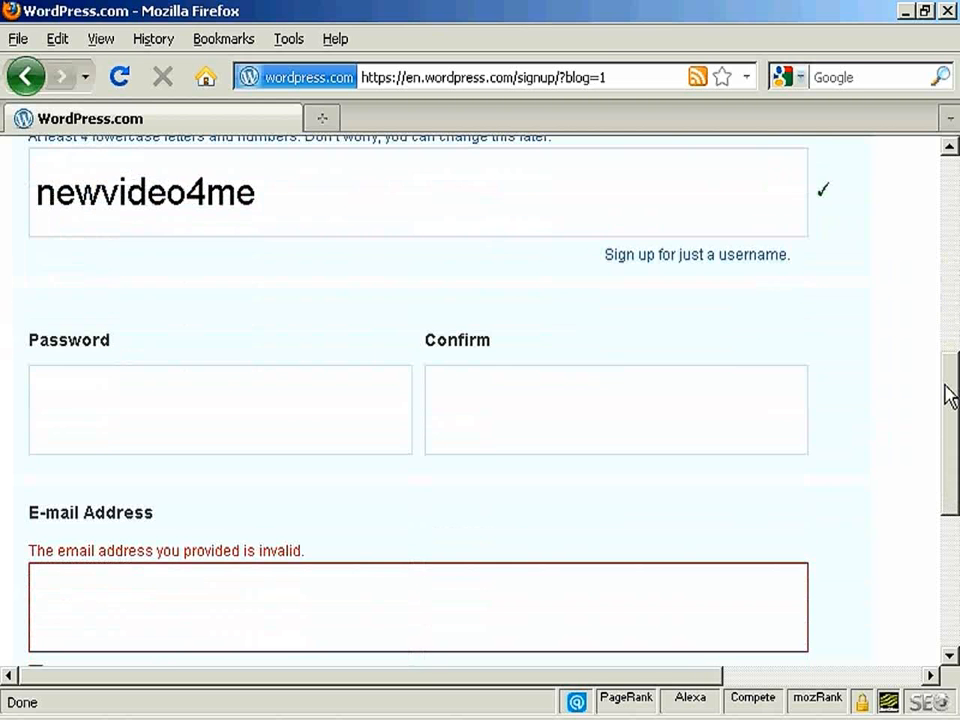
click(49, 380)
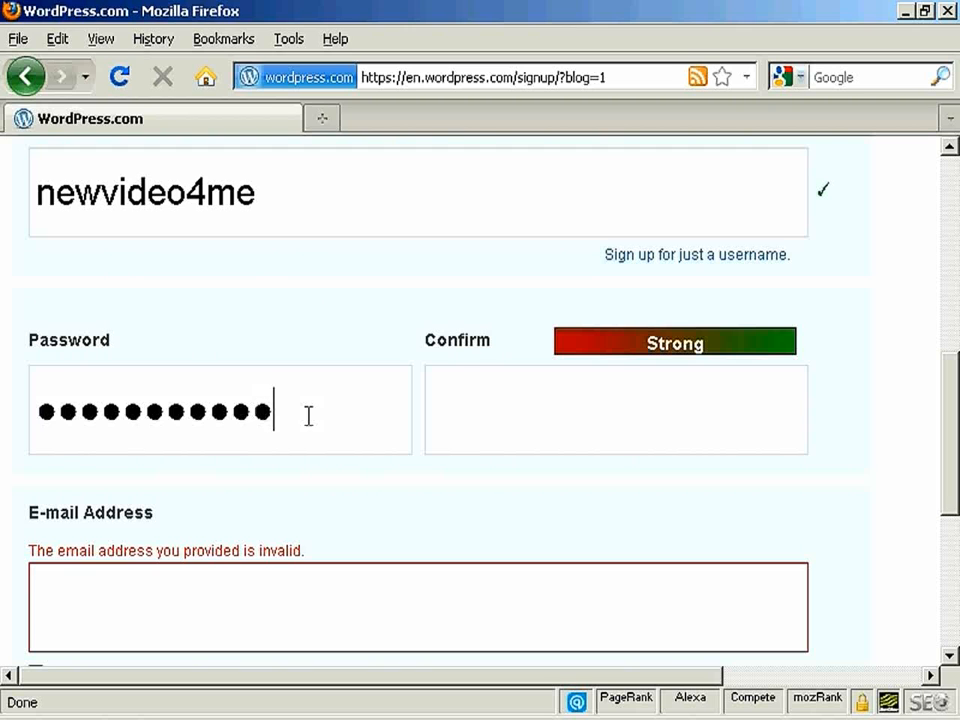
click(455, 404)
key(ctrl+v)
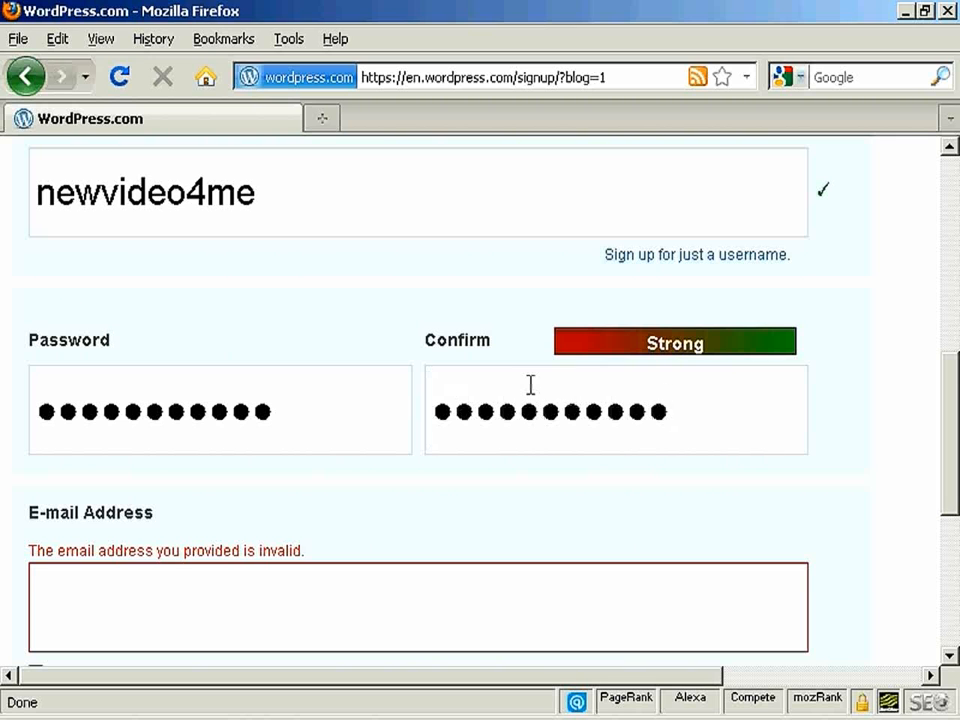
- Fill in the account's e-mail address and subscribe to the blog about new themes, features and other news
drag(951, 366, 951, 421)
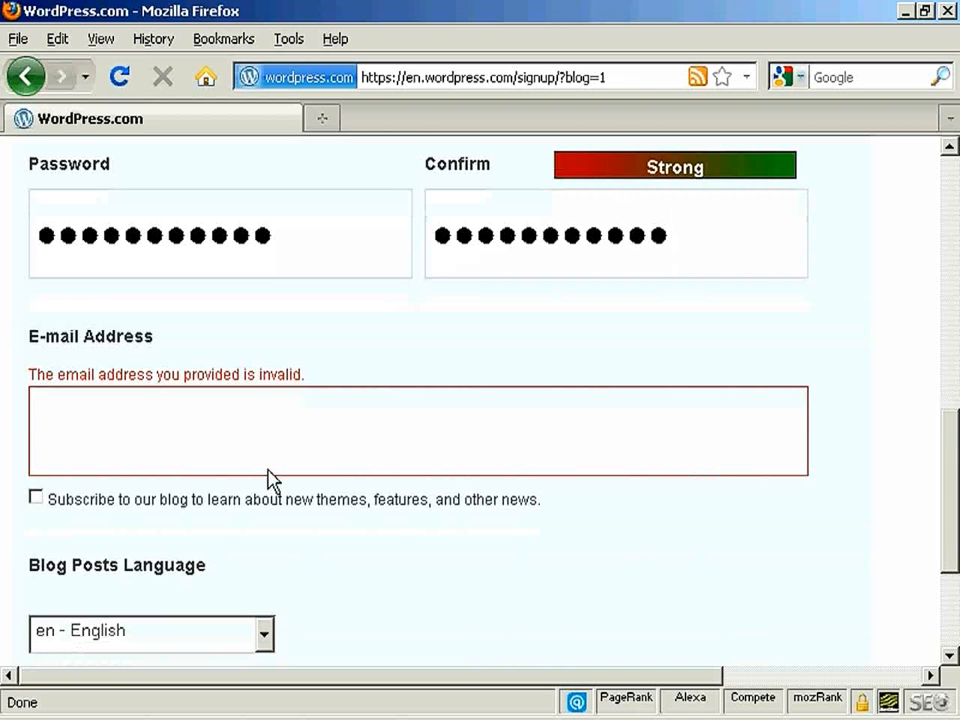
click(114, 413)
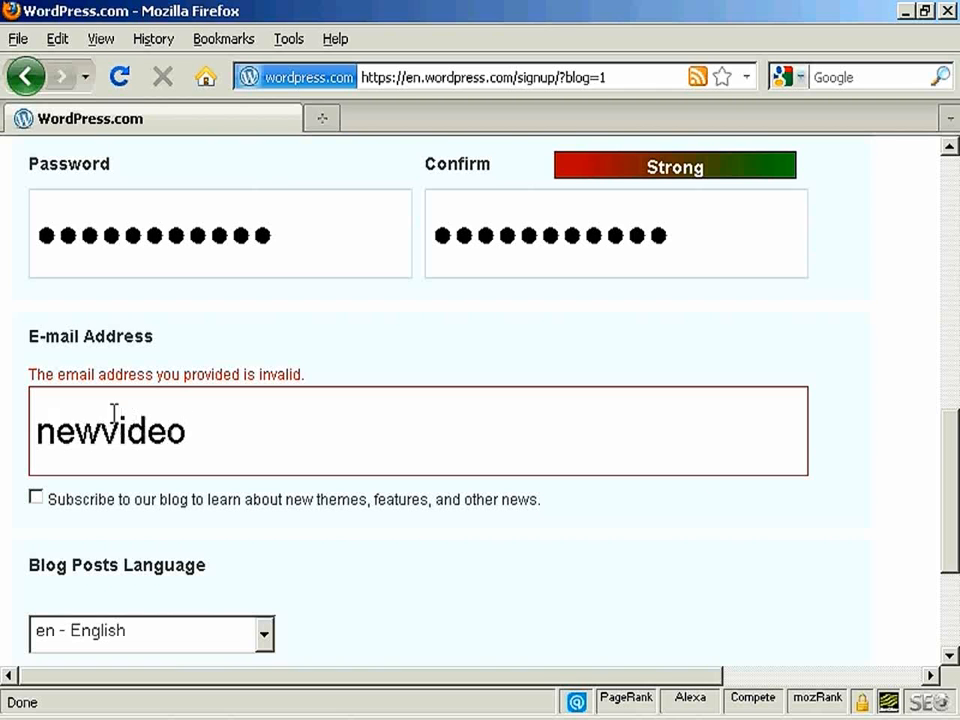
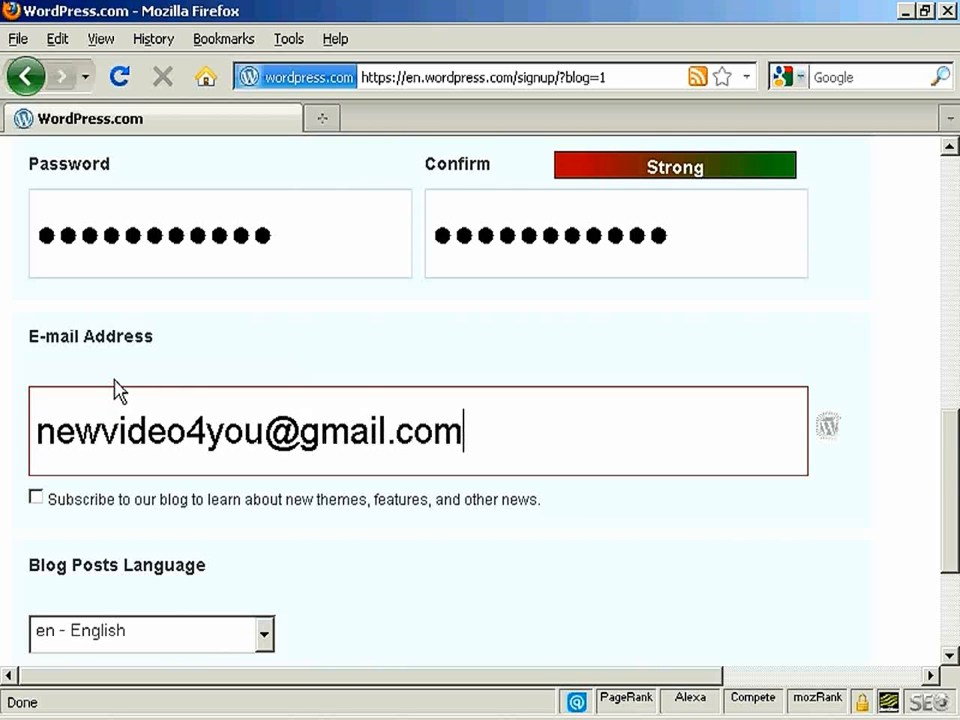
drag(946, 462, 945, 497)
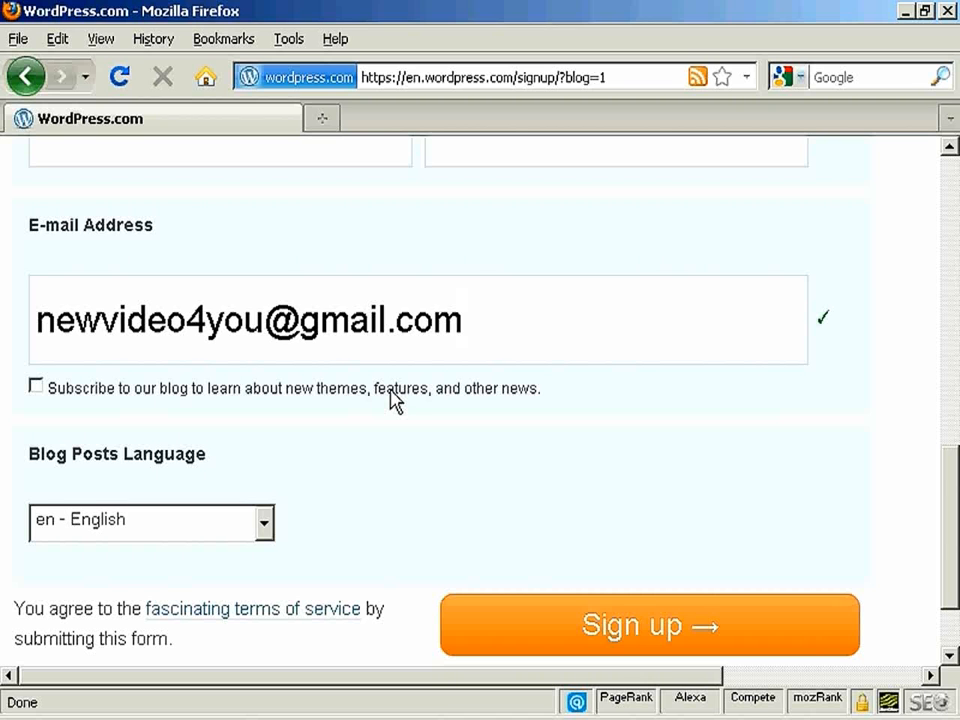
click(35, 389)
scroll(370, 453, down, 2)
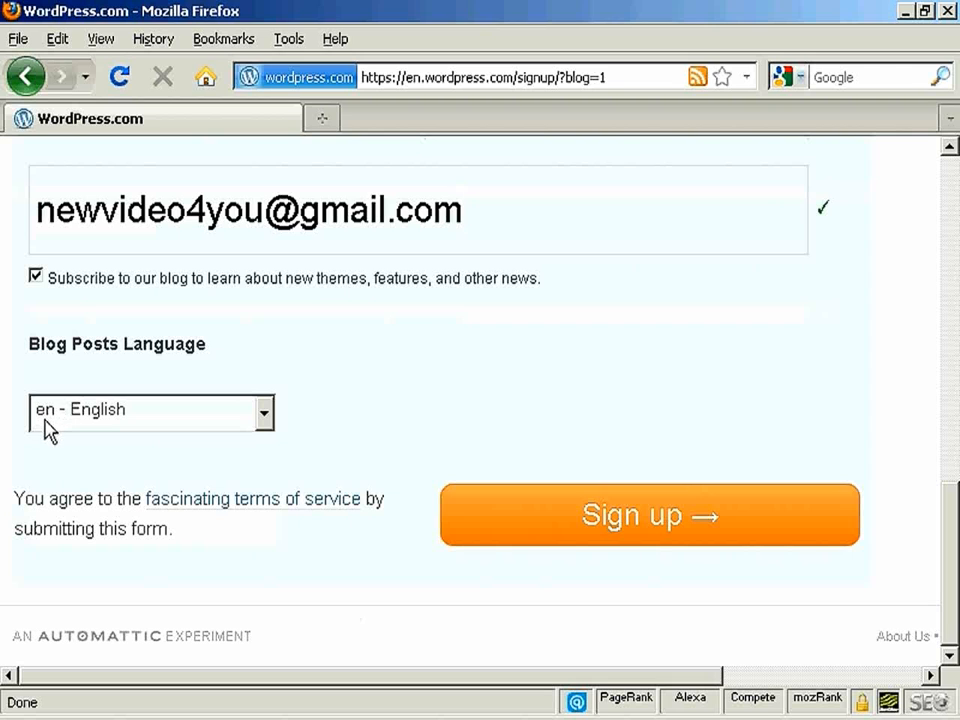
- Keep English as the blog posts language and submit the sign-up form
click(264, 418)
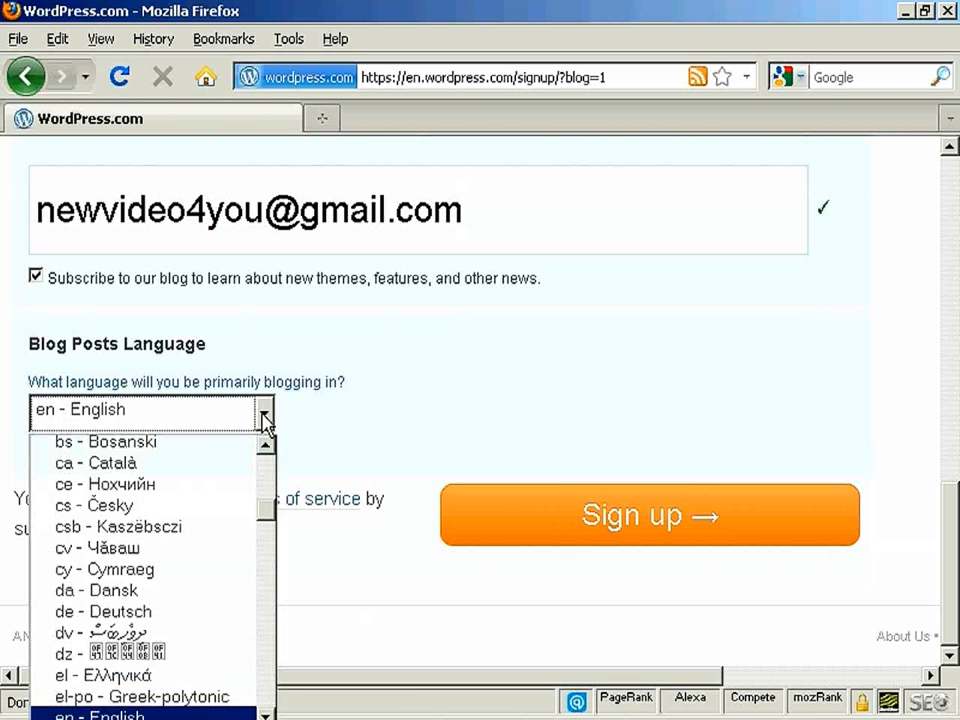
click(264, 420)
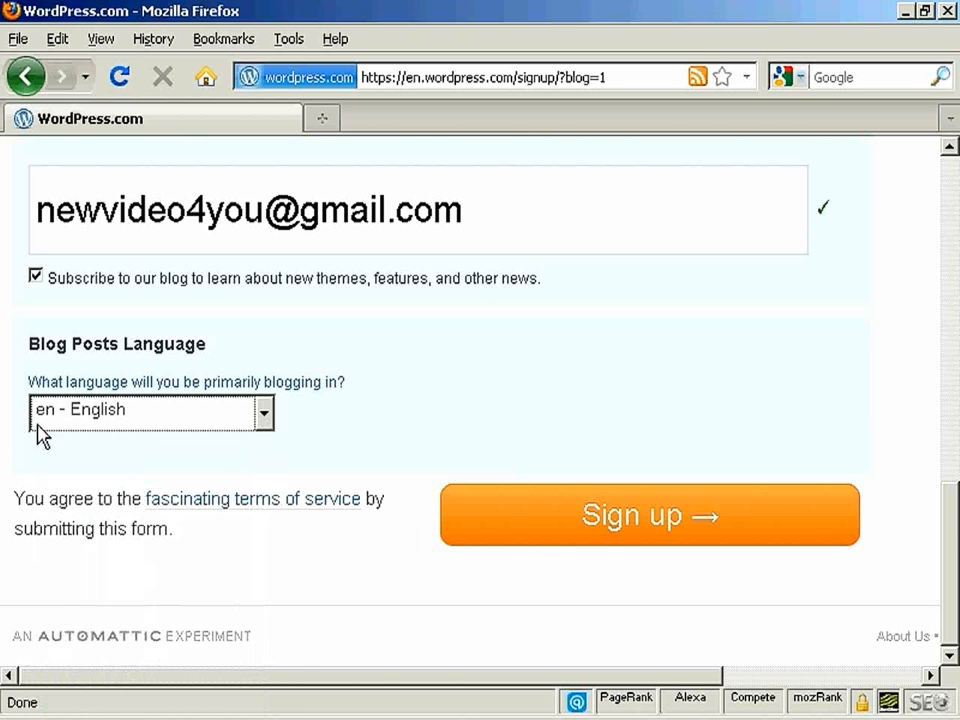
click(665, 530)
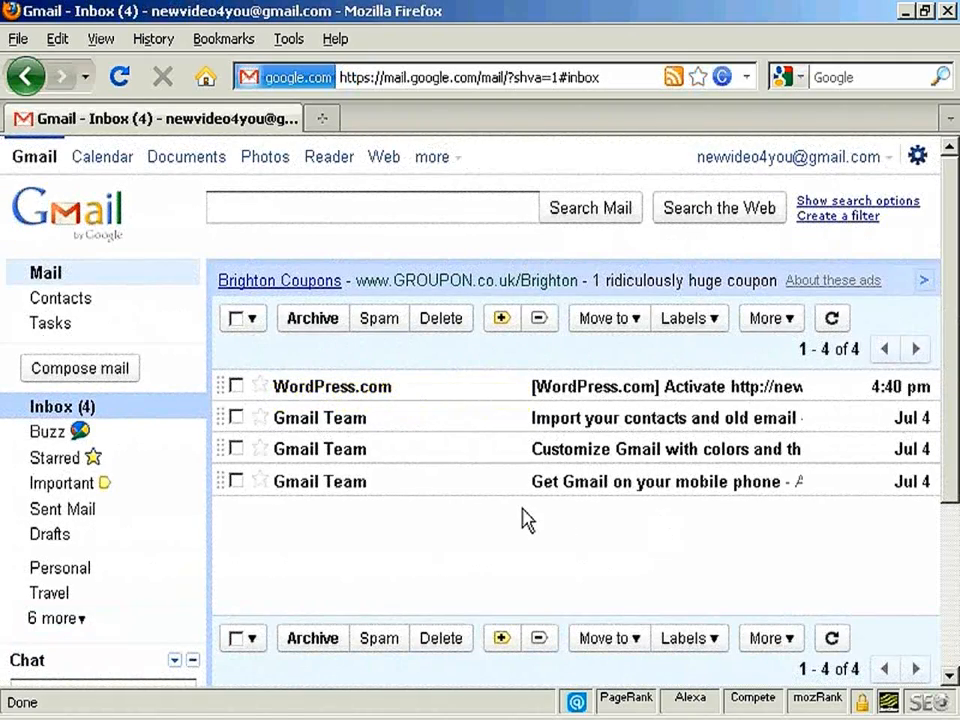
- In the Gmail inbox, open the WordPress.com activation message, dismiss the People widget notice and follow the blog activation link
mouse_move(360, 398)
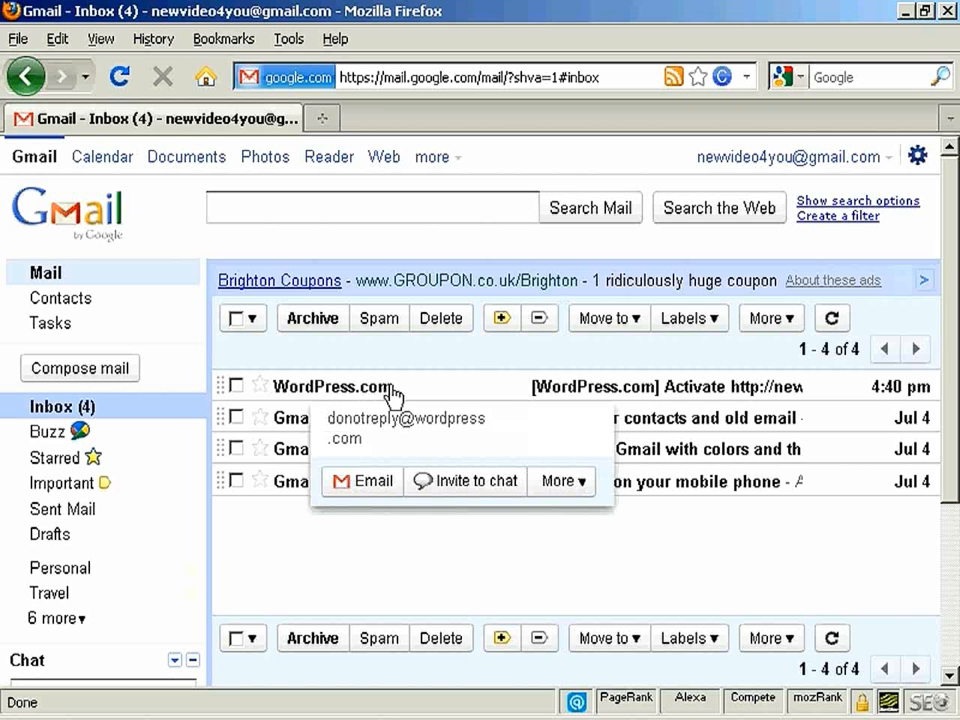
click(386, 398)
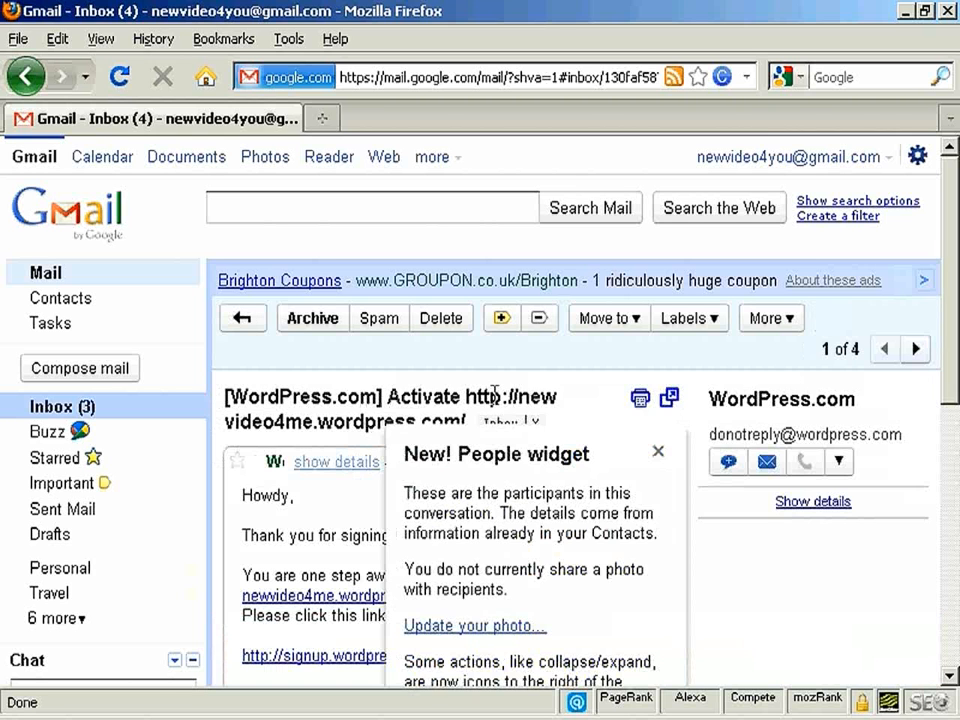
click(659, 452)
drag(953, 257, 953, 354)
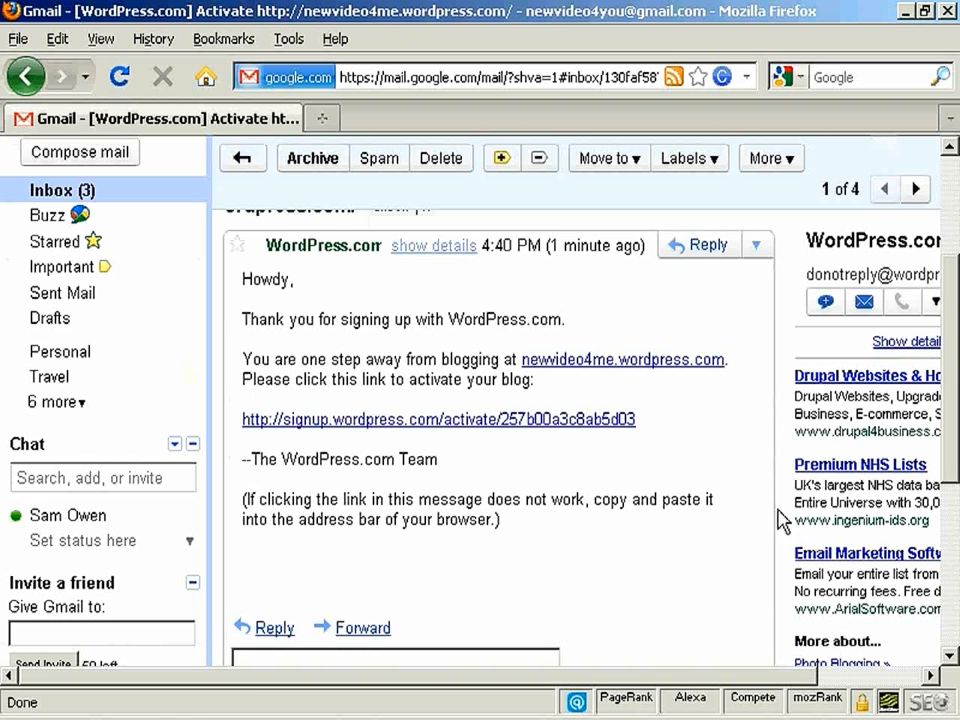
click(543, 421)
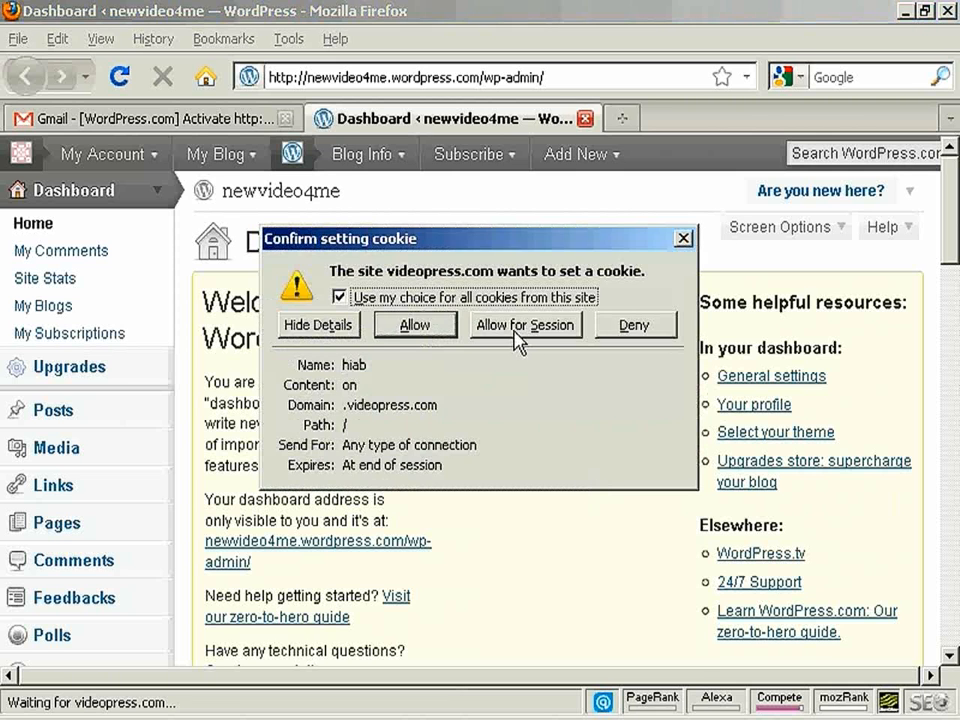
- Allow the videopress.com cookie and open the profile page from the dashboard's helpful resources
click(430, 333)
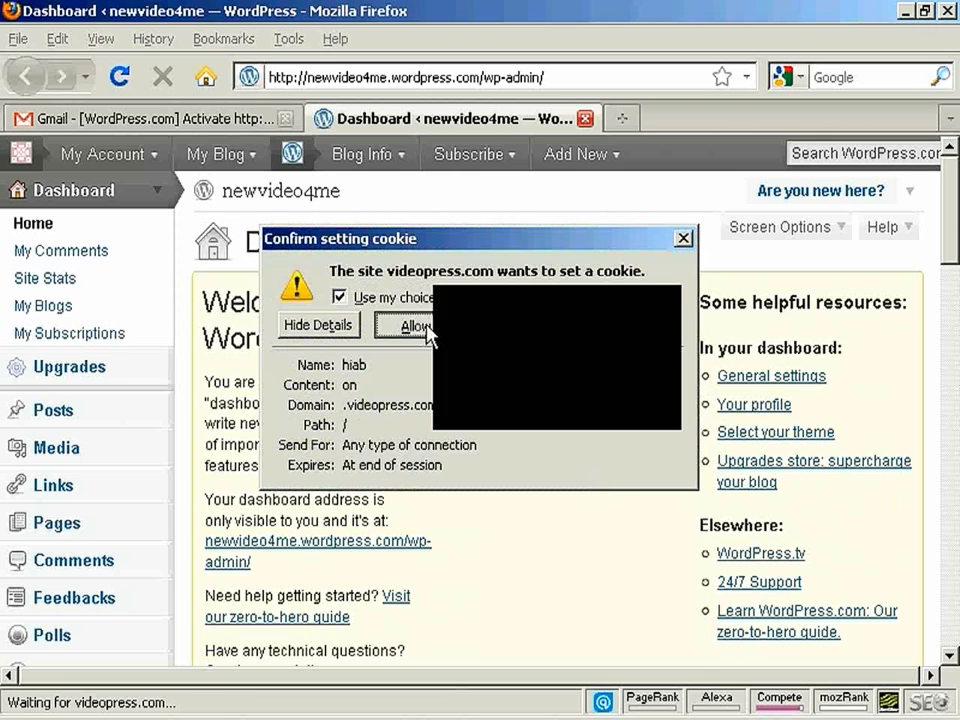
drag(949, 225, 953, 244)
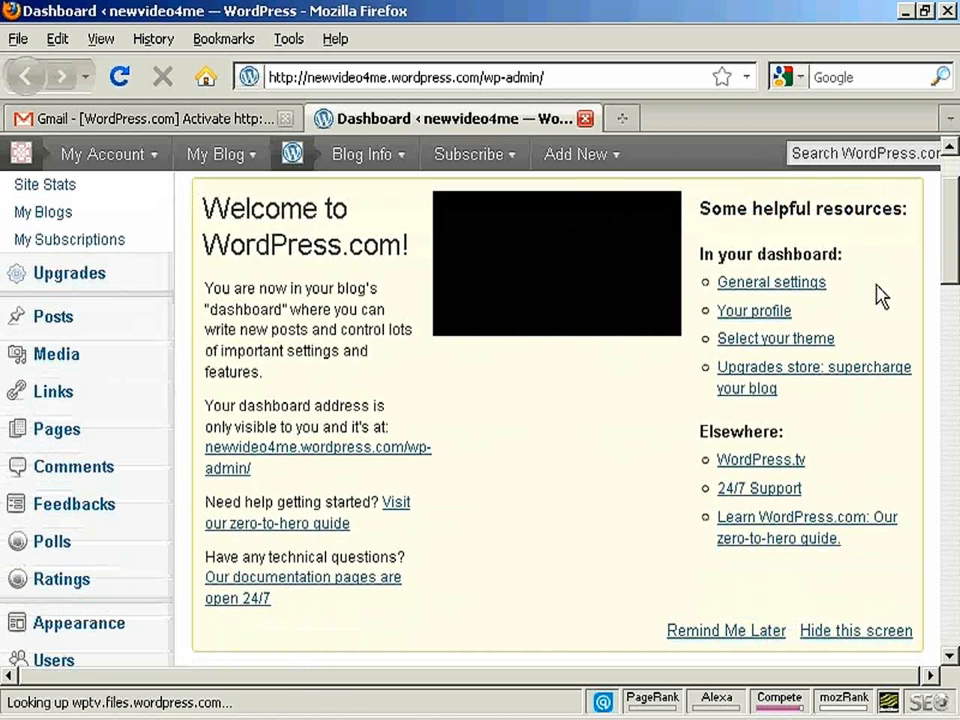
click(753, 312)
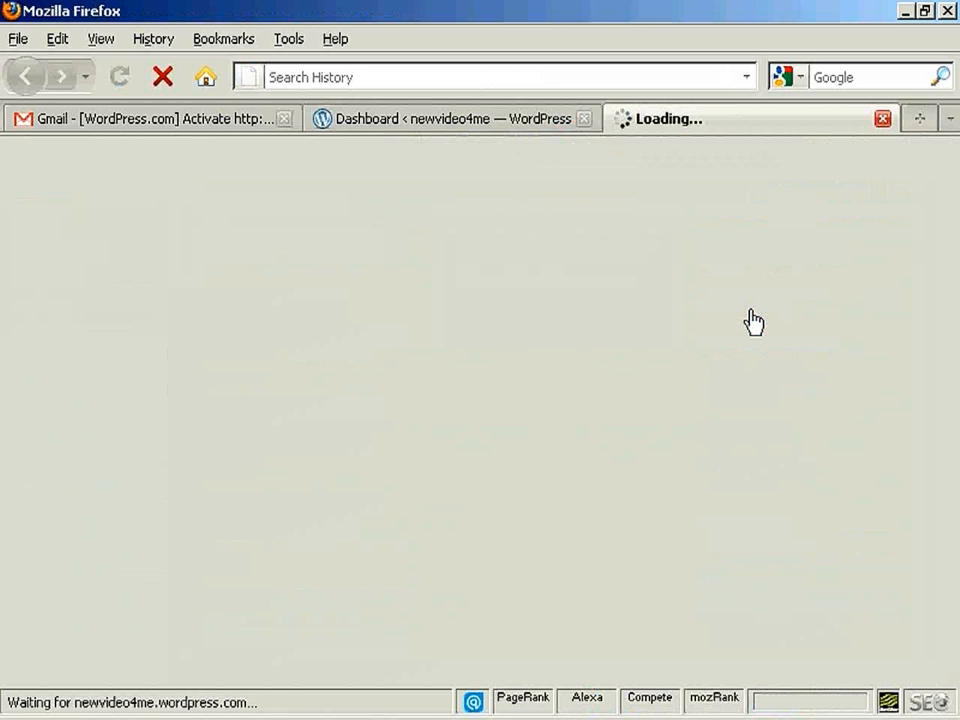
- Fill in the first, last and full name under the public profile's Basic Details and save the profile
drag(950, 218, 955, 297)
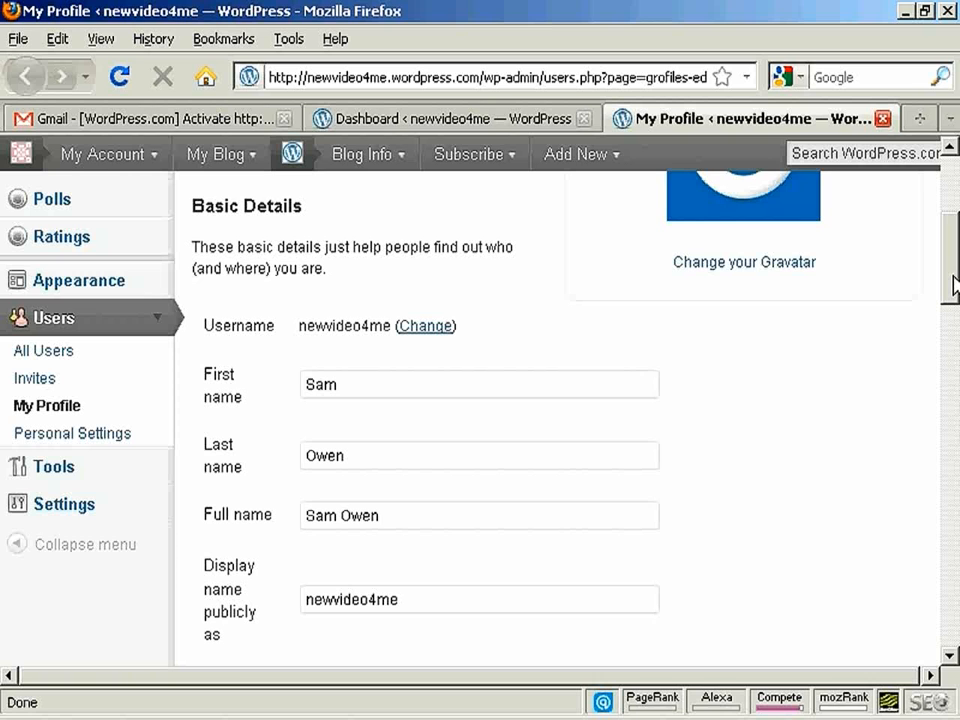
drag(953, 285, 955, 415)
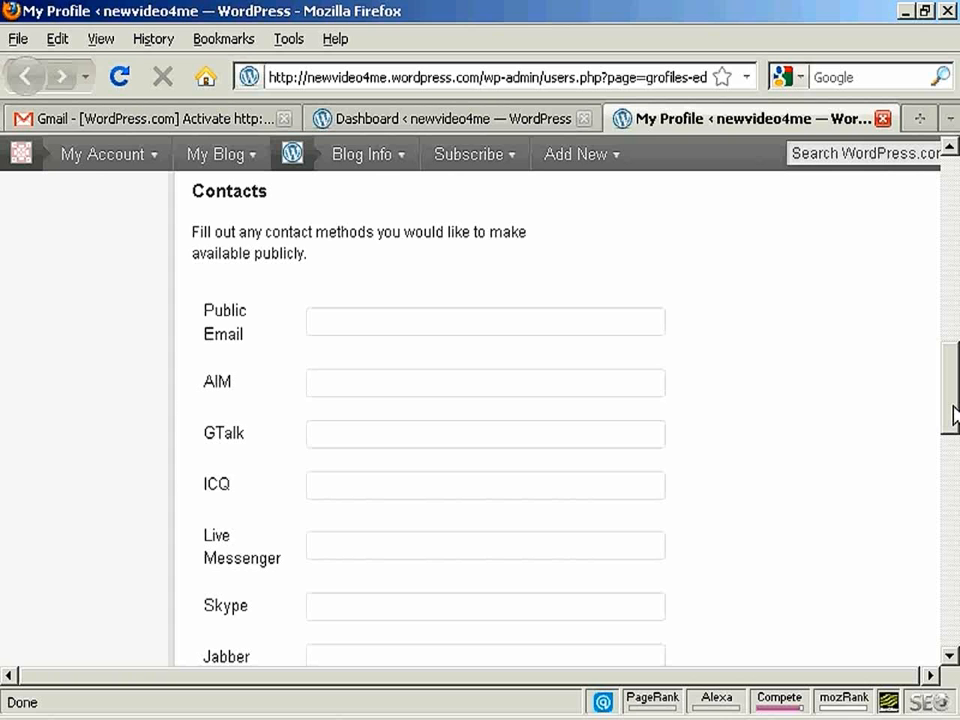
drag(955, 411, 955, 513)
click(226, 412)
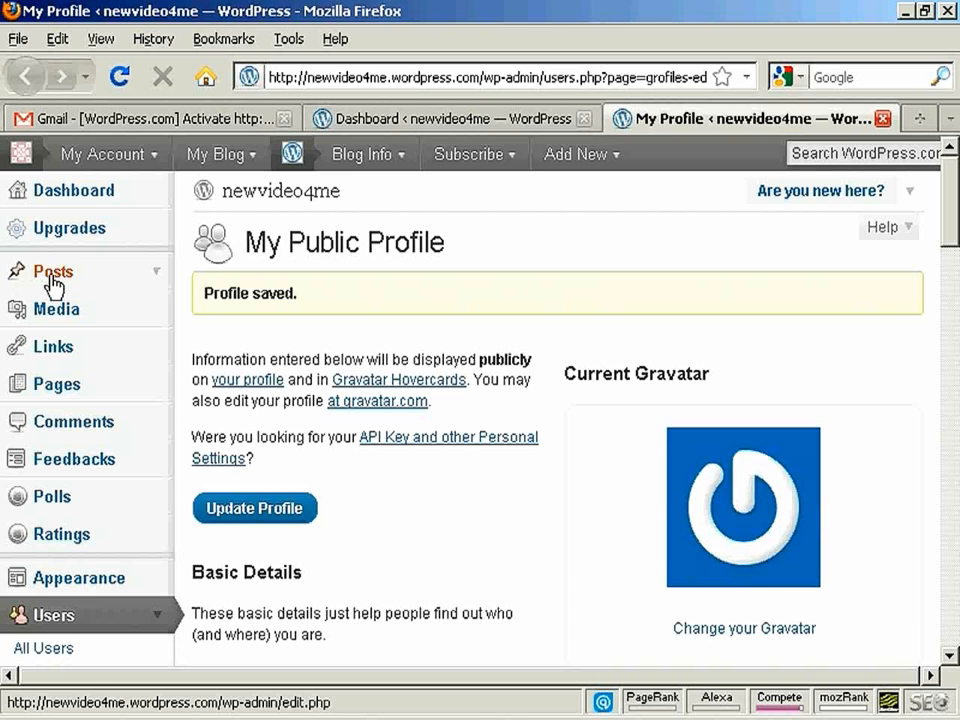
- Go to the blog's posts list and start a new post
click(52, 283)
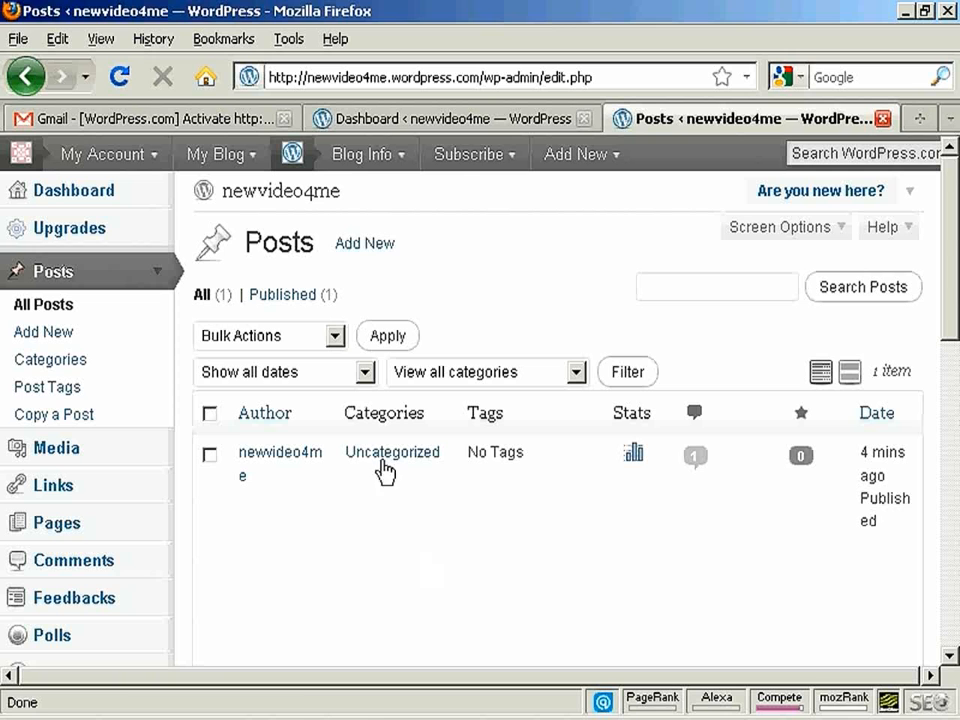
click(368, 247)
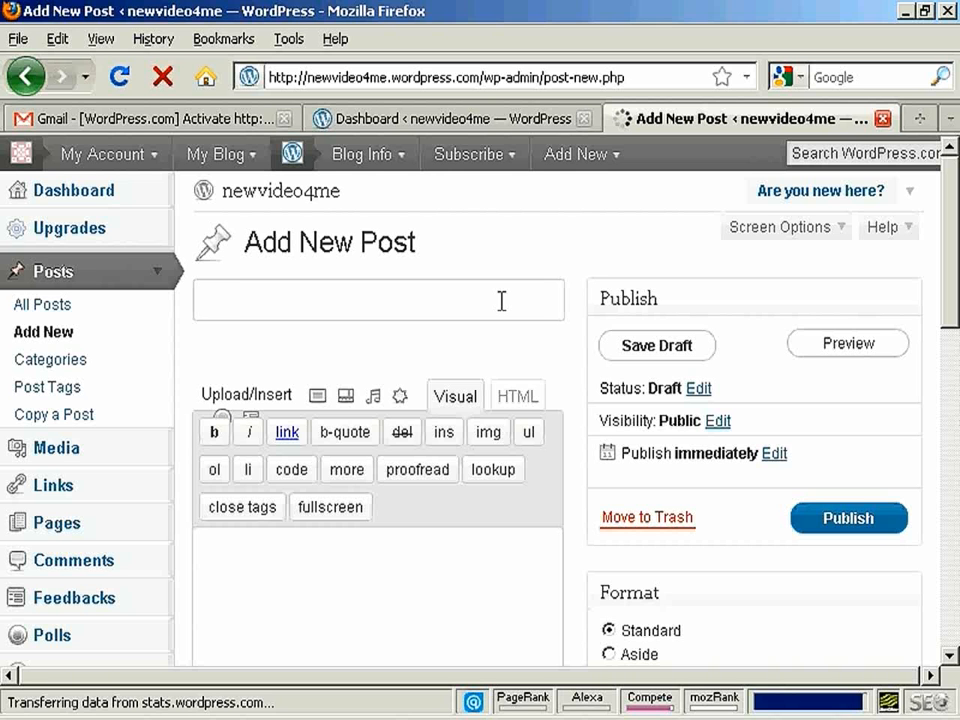
- Title the post "This is my first post", write "Hello world!" and "I'm making a video right now." as its body, and publish it
text(This is m)
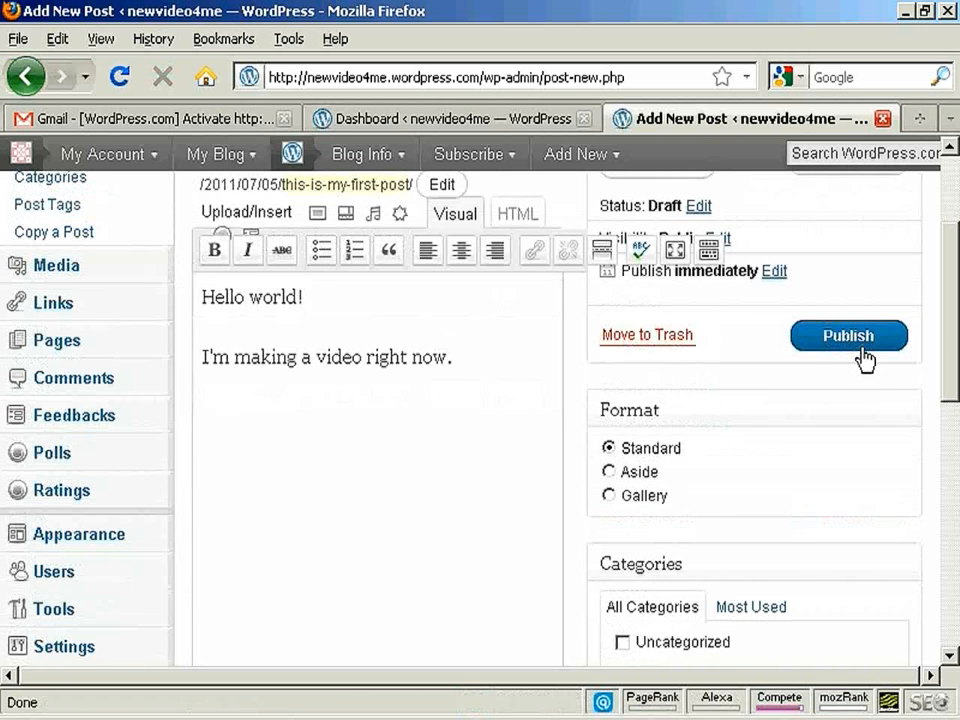
click(856, 338)
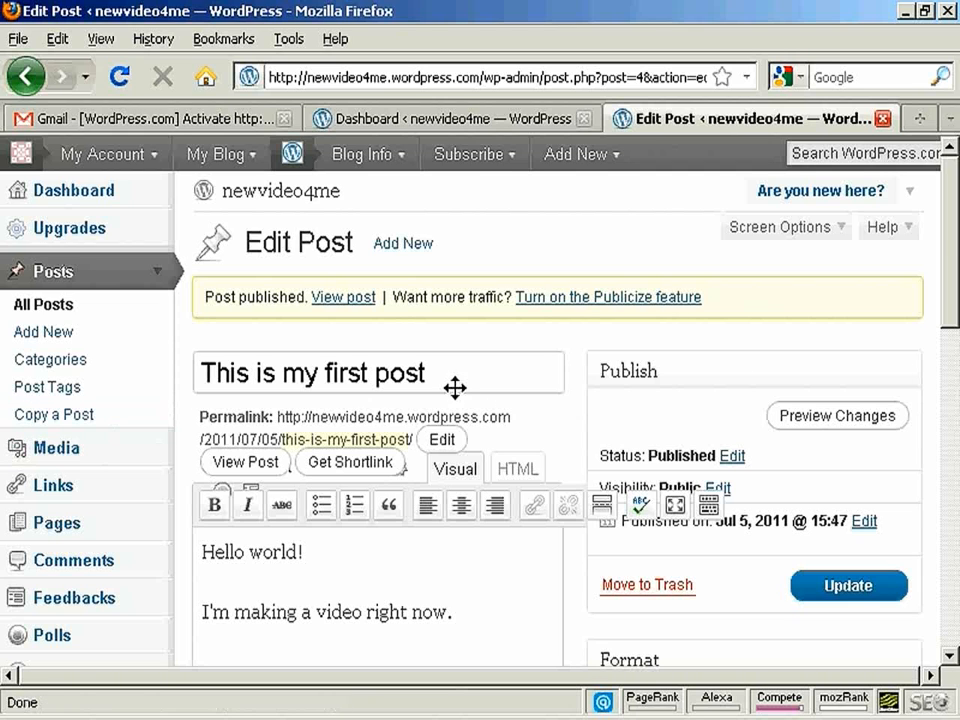
- Look over the blog's Manage Themes page and view the published post on the live site at newvideo4me.wordpress.com
scroll(955, 258, down, 1)
scroll(955, 258, down, 5)
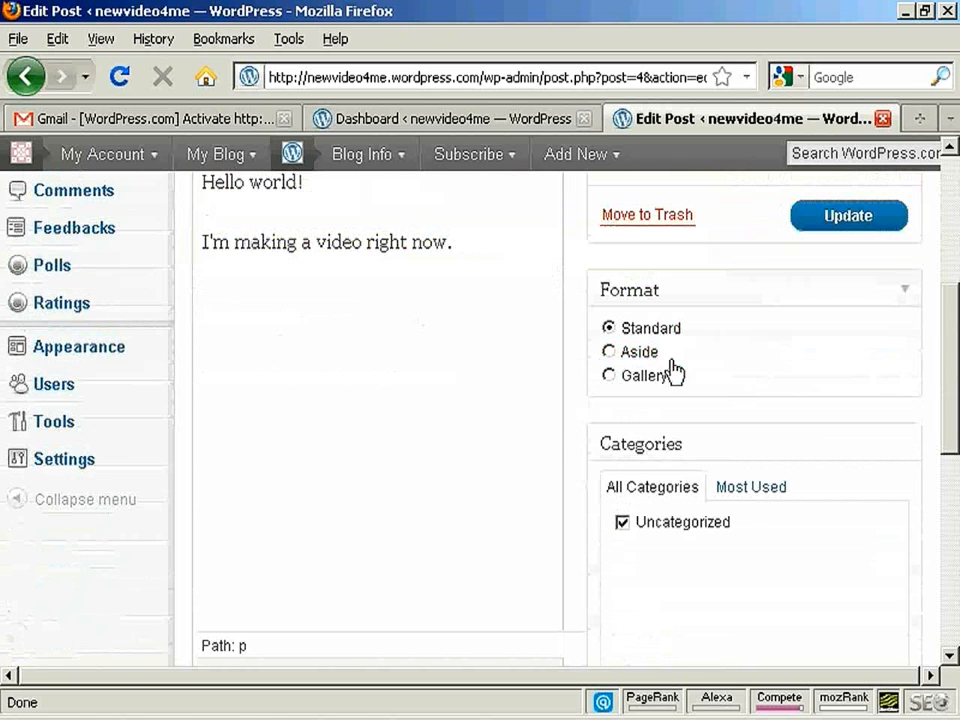
click(77, 352)
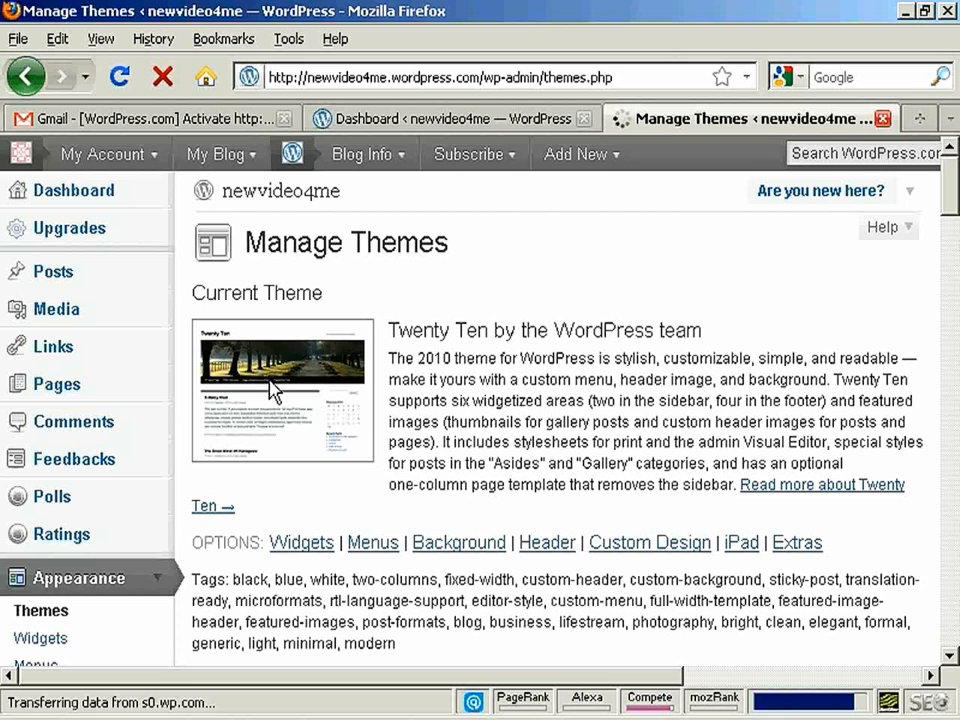
drag(950, 187, 952, 160)
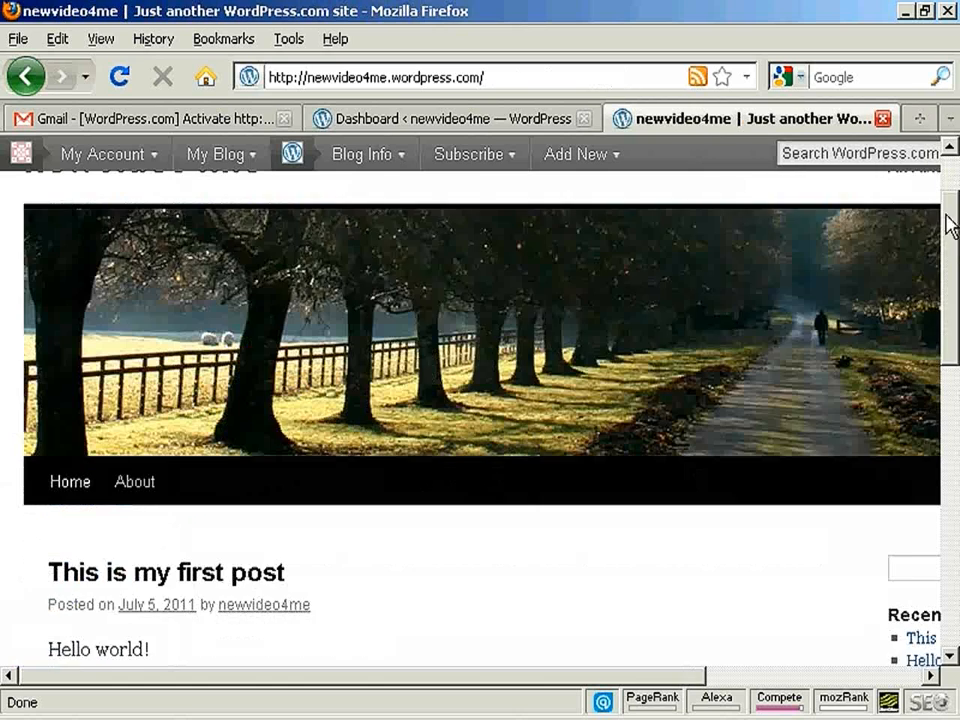
scroll(951, 223, down, 3)
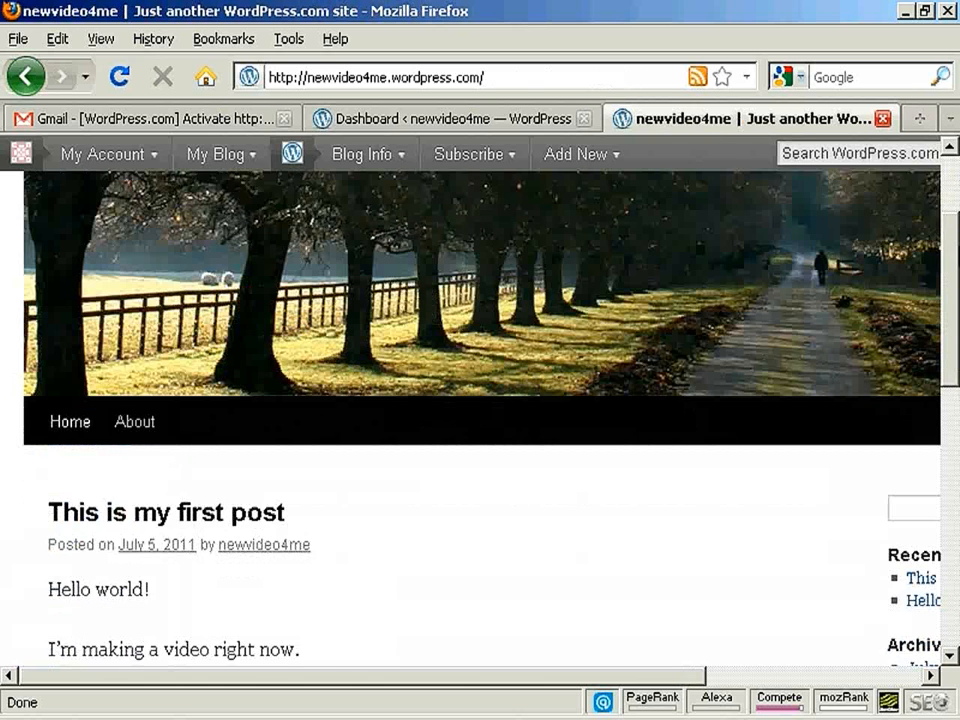